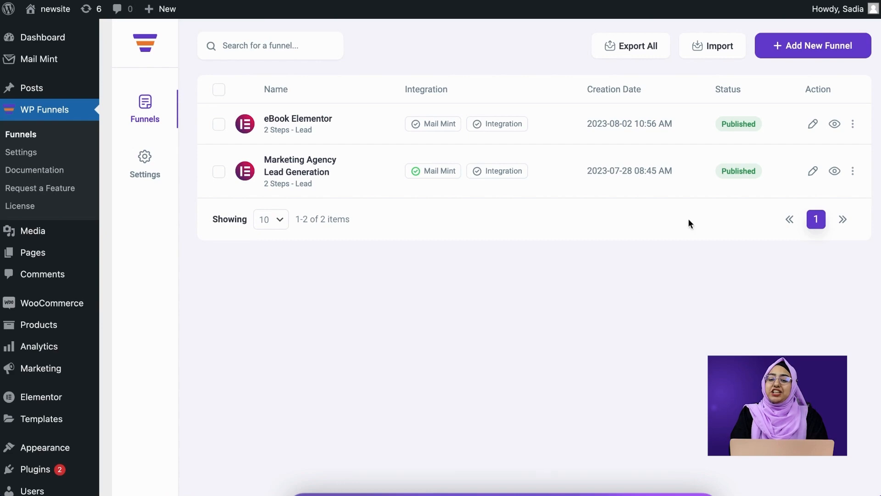
- Add a new funnel by importing the Life Coach Pro template, reviewing its included steps before the import
{"action": "left_click", "coordinate": [797, 48]}
{"action": "scroll", "coordinate": [646, 90], "scroll_direction": "down", "scroll_amount": 2}
{"action": "scroll", "coordinate": [645, 91], "scroll_direction": "down", "scroll_amount": 15}
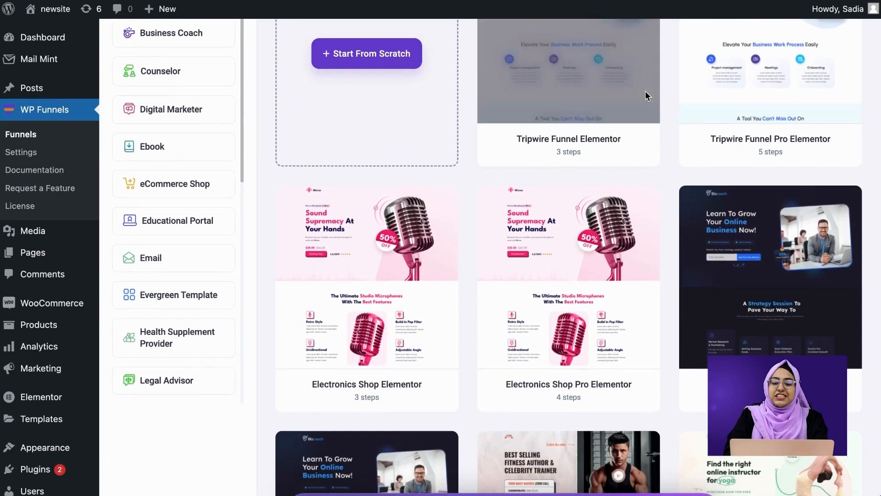
{"action": "scroll", "coordinate": [645, 91], "scroll_direction": "down", "scroll_amount": 6}
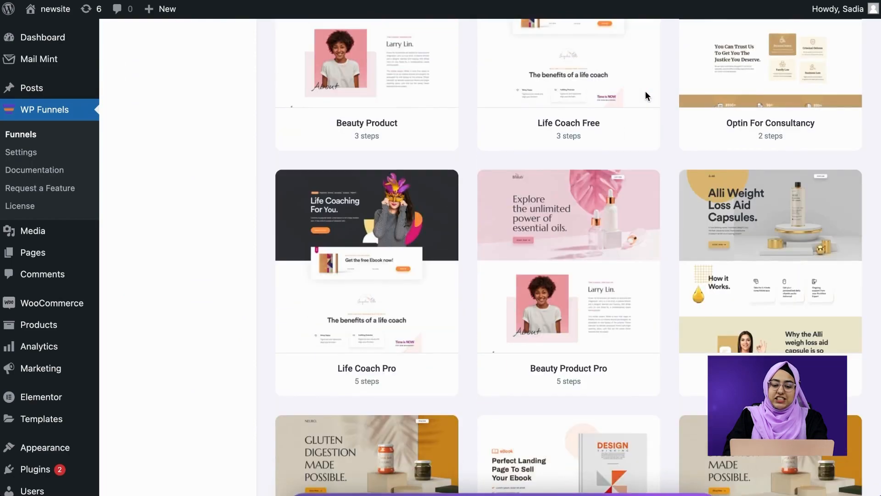
{"action": "mouse_move", "coordinate": [365, 243]}
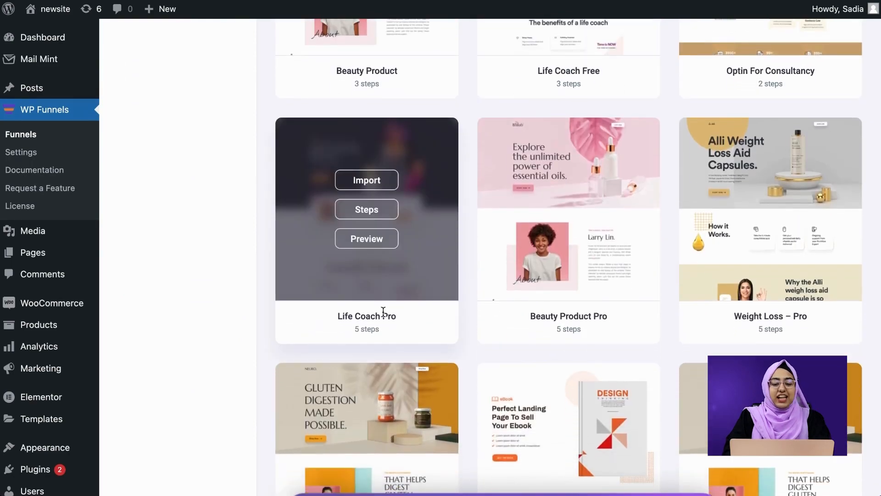
{"action": "left_click", "coordinate": [365, 210]}
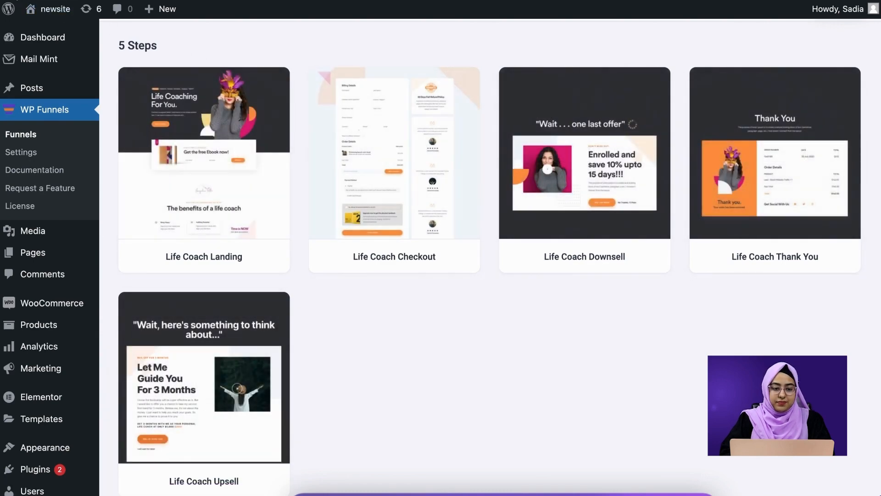
{"action": "key", "text": "alt+Left"}
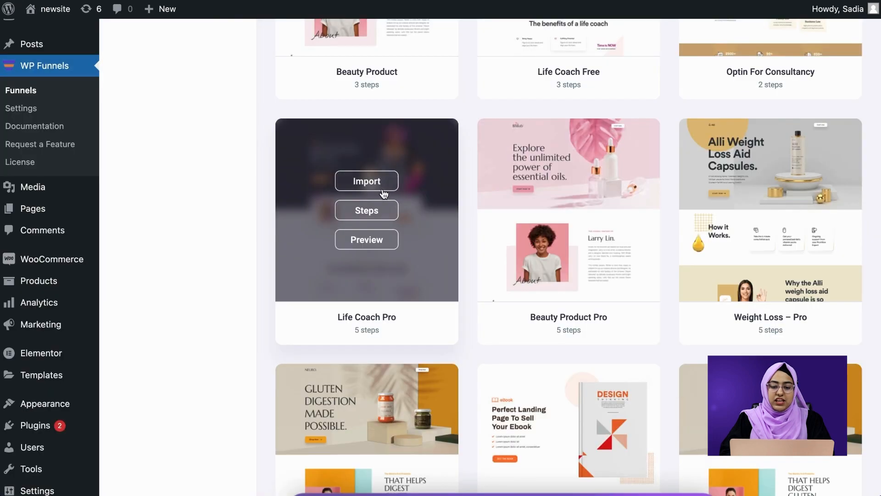
{"action": "left_click", "coordinate": [383, 190]}
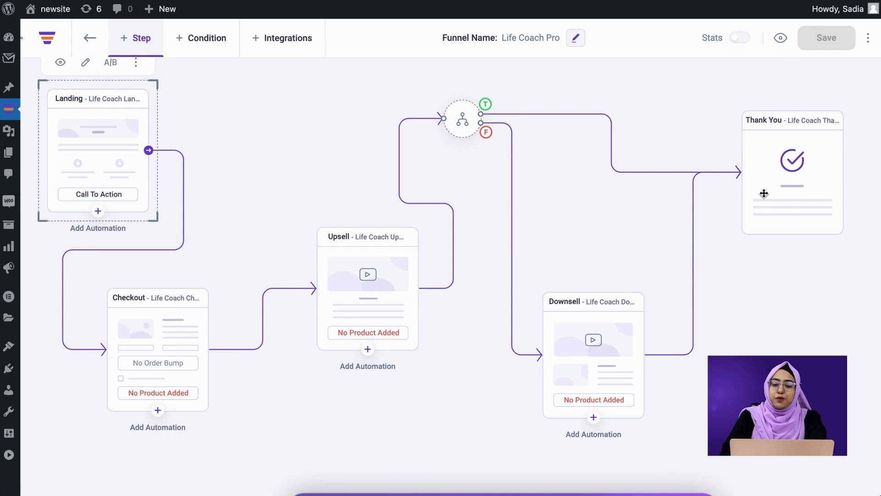
- Preview the Landing step's page and examine its hero, opt-in form, how-it-works and closing call-to-action sections
{"action": "left_click", "coordinate": [60, 64]}
{"action": "scroll", "coordinate": [254, 218], "scroll_direction": "down", "scroll_amount": 7}
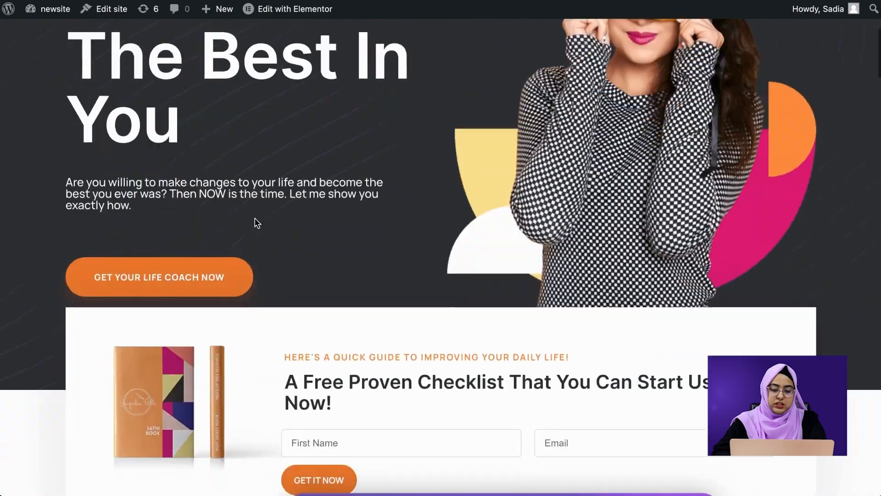
{"action": "scroll", "coordinate": [255, 220], "scroll_direction": "down", "scroll_amount": 15}
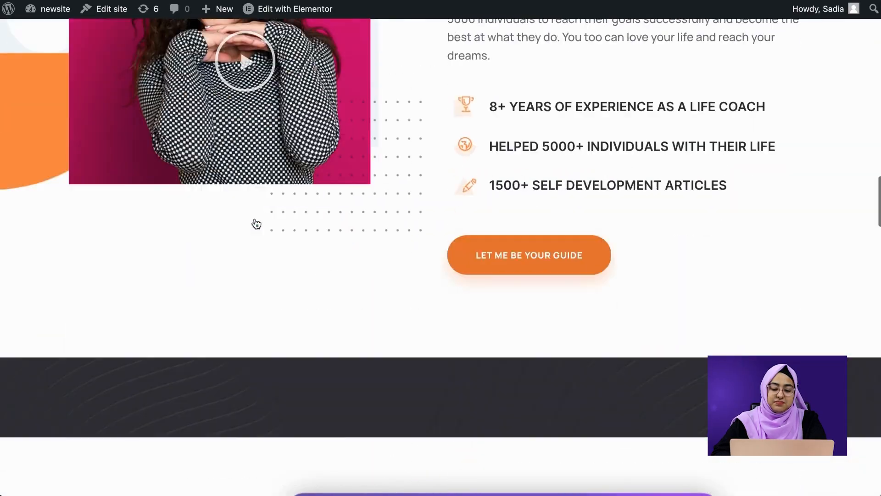
{"action": "scroll", "coordinate": [255, 220], "scroll_direction": "up", "scroll_amount": 20}
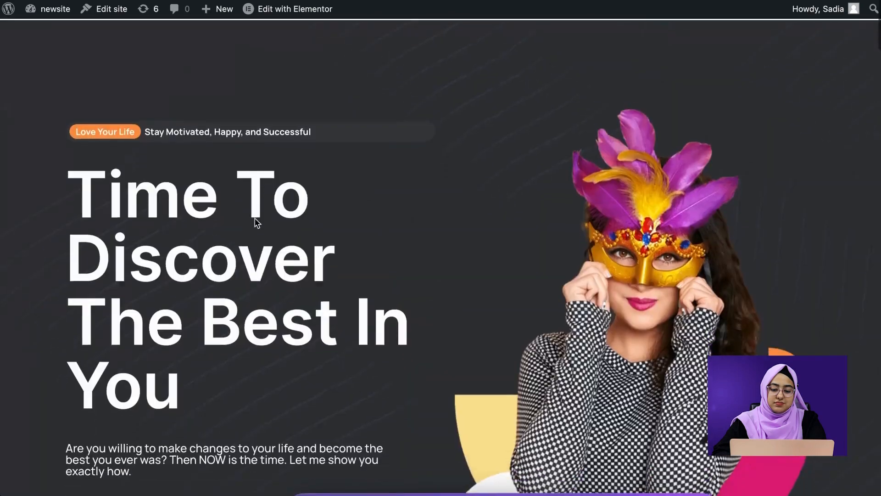
{"action": "scroll", "coordinate": [215, 275], "scroll_direction": "down", "scroll_amount": 1}
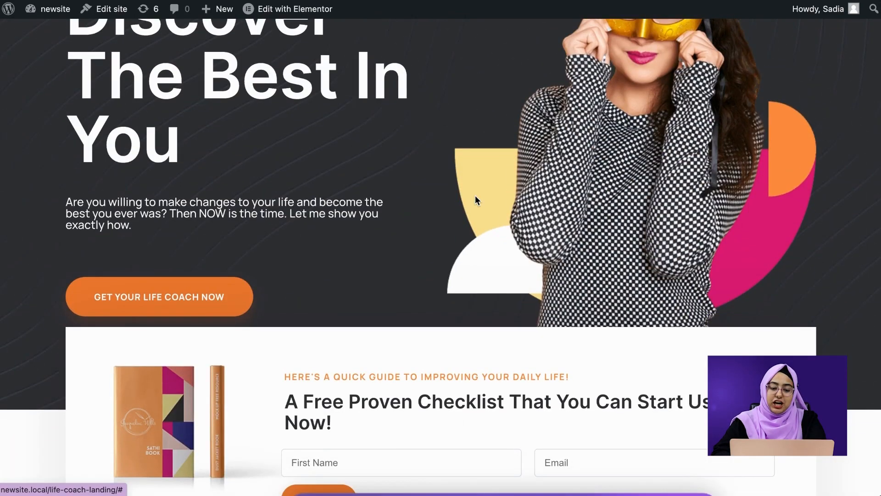
{"action": "scroll", "coordinate": [475, 194], "scroll_direction": "down", "scroll_amount": 3}
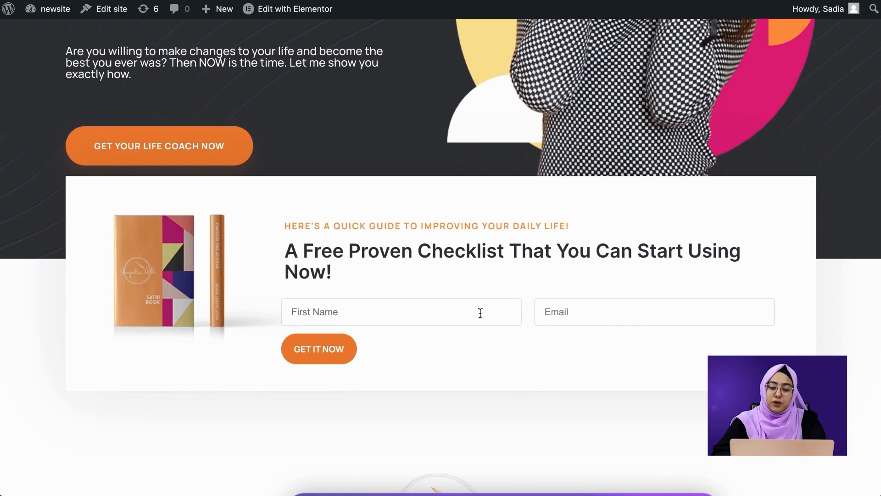
{"action": "scroll", "coordinate": [510, 320], "scroll_direction": "down", "scroll_amount": 15}
{"action": "scroll", "coordinate": [510, 320], "scroll_direction": "down", "scroll_amount": 15}
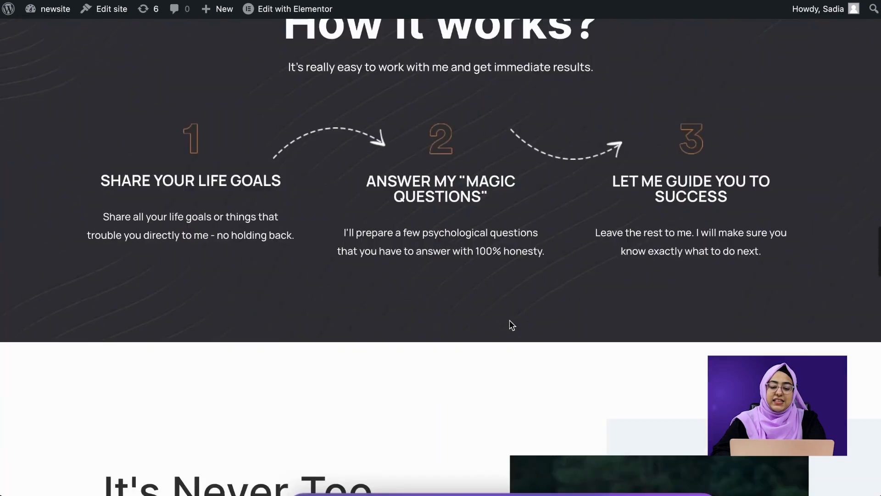
{"action": "scroll", "coordinate": [510, 321], "scroll_direction": "down", "scroll_amount": 12}
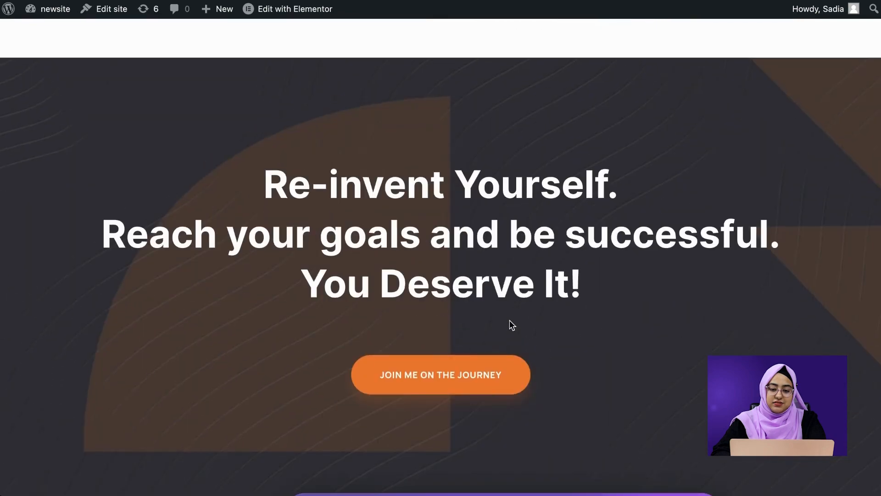
{"action": "scroll", "coordinate": [509, 320], "scroll_direction": "up", "scroll_amount": 20}
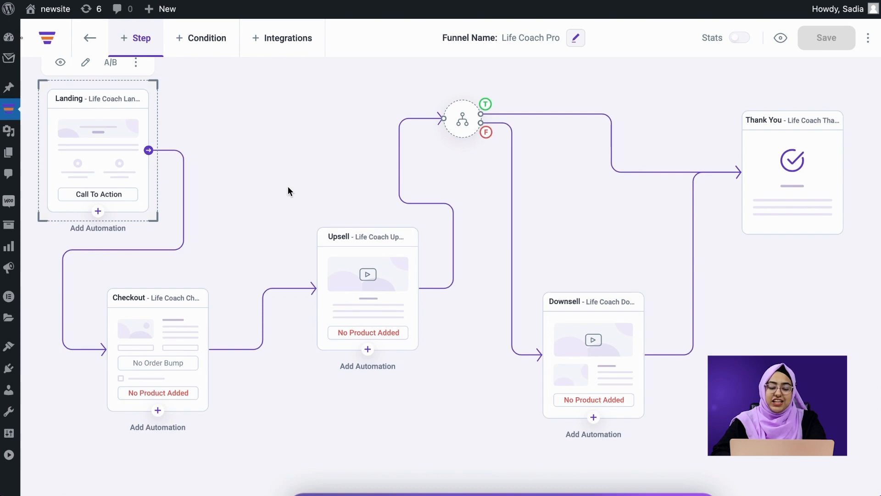
- Open the Landing page in the Elementor editor and look through its layout
{"action": "left_click", "coordinate": [86, 63]}
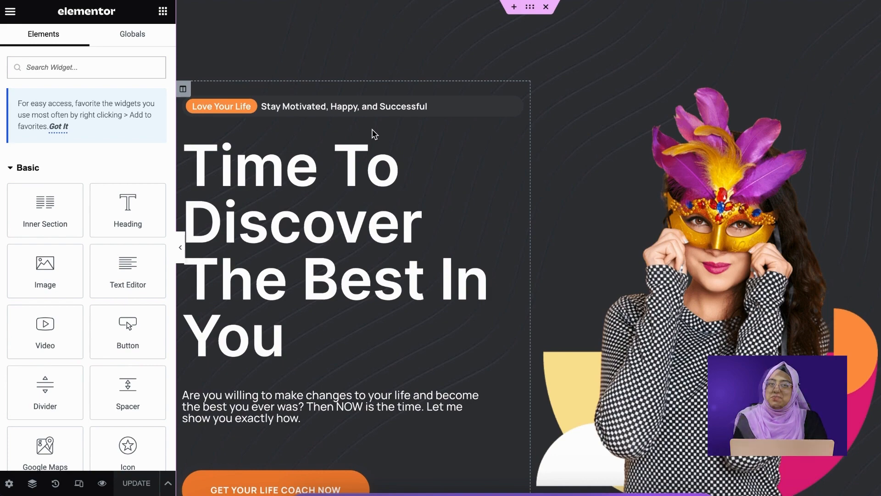
{"action": "scroll", "coordinate": [576, 191], "scroll_direction": "down", "scroll_amount": 15}
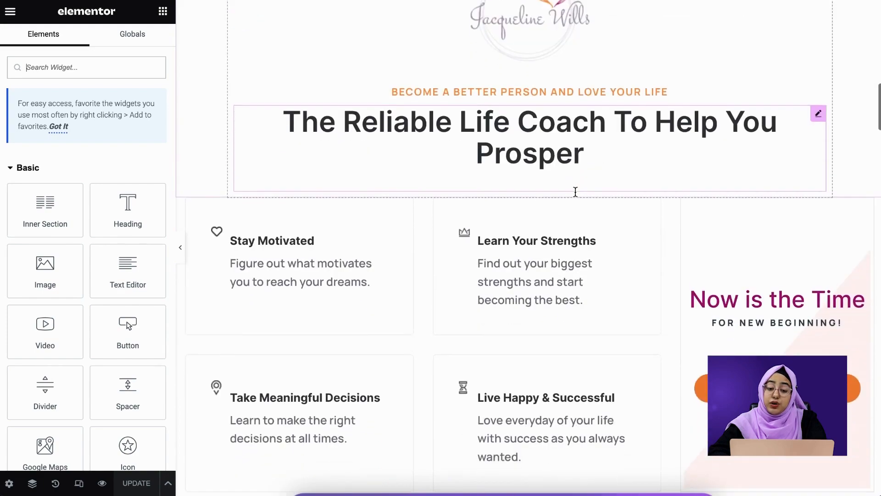
{"action": "scroll", "coordinate": [575, 192], "scroll_direction": "down", "scroll_amount": 5}
{"action": "scroll", "coordinate": [574, 192], "scroll_direction": "up", "scroll_amount": 20}
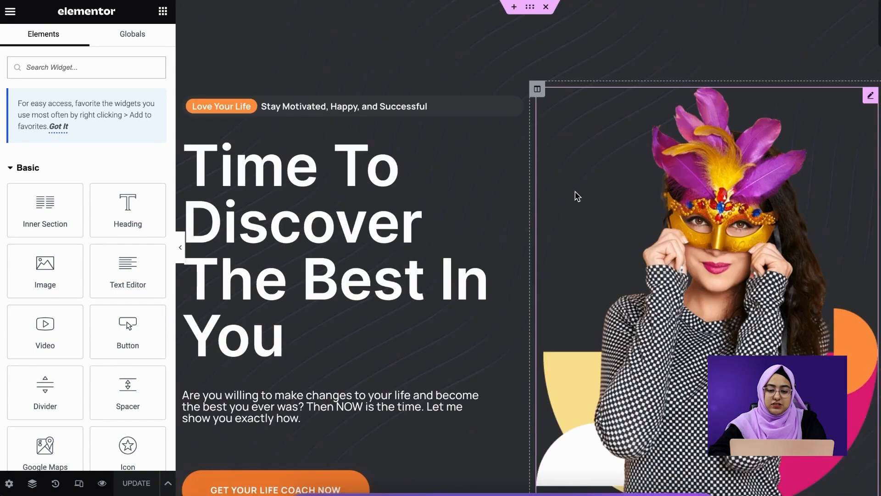
- Inspect the editing options of the main heading, the hero image and the free checklist heading
{"action": "left_click", "coordinate": [295, 244]}
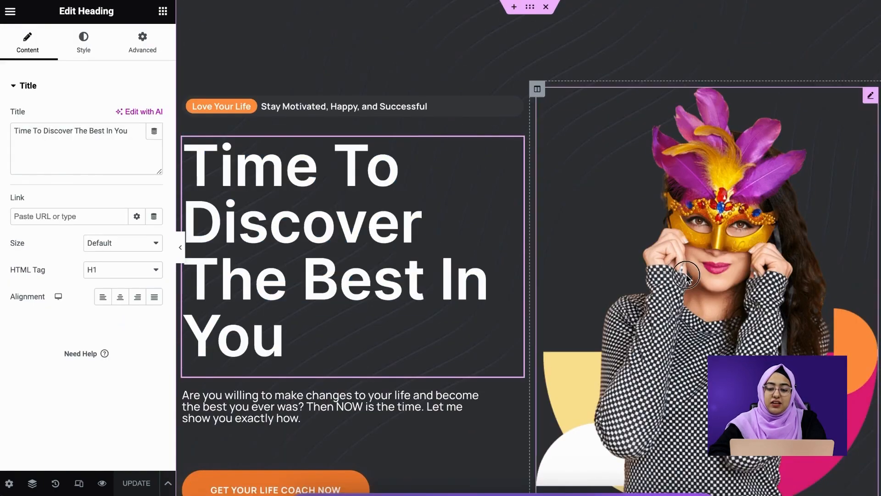
{"action": "left_click", "coordinate": [686, 277]}
{"action": "scroll", "coordinate": [396, 306], "scroll_direction": "down", "scroll_amount": 7}
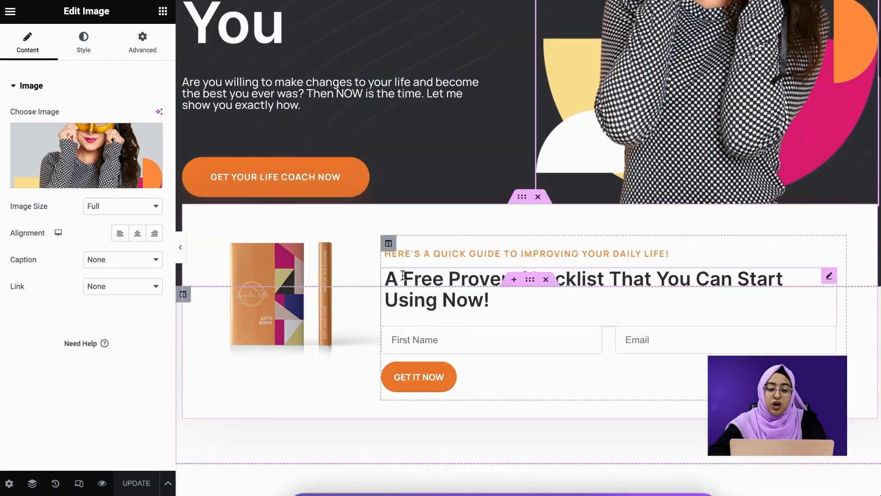
{"action": "left_click", "coordinate": [403, 275]}
{"action": "scroll", "coordinate": [494, 322], "scroll_direction": "down", "scroll_amount": 10}
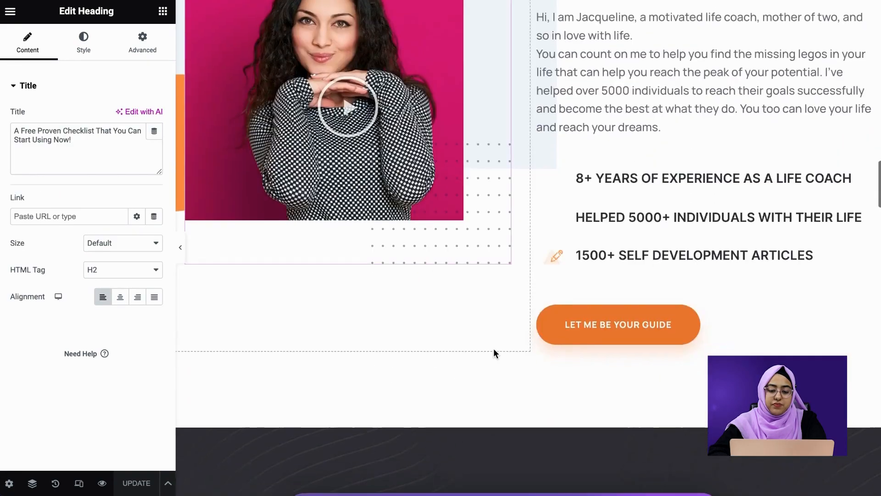
{"action": "scroll", "coordinate": [494, 348], "scroll_direction": "down", "scroll_amount": 20}
{"action": "scroll", "coordinate": [493, 349], "scroll_direction": "up", "scroll_amount": 20}
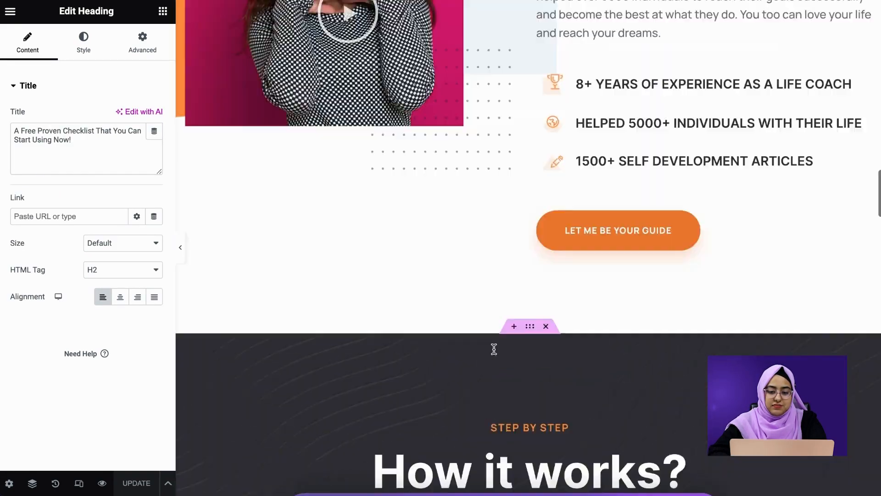
{"action": "scroll", "coordinate": [494, 349], "scroll_direction": "up", "scroll_amount": 12}
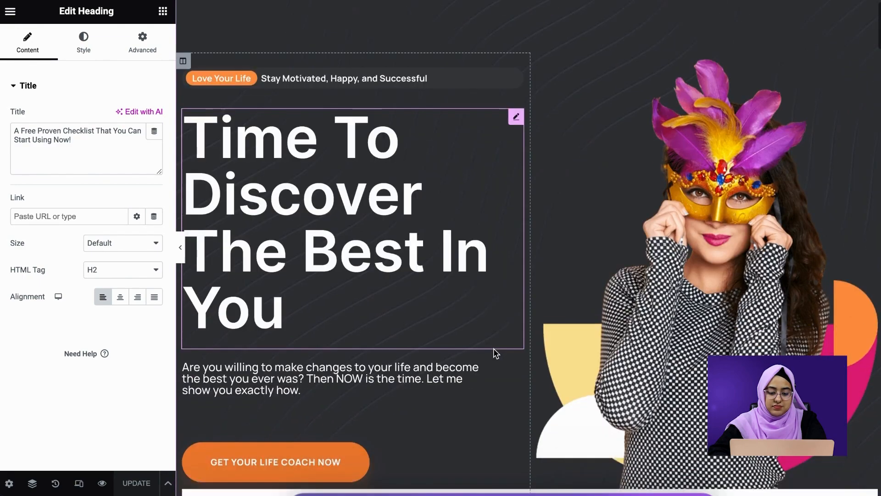
- Inspect the Next Step Button settings of the "Get Your Life Coach Now" button
{"action": "scroll", "coordinate": [494, 348], "scroll_direction": "down", "scroll_amount": 5}
{"action": "left_click", "coordinate": [308, 246]}
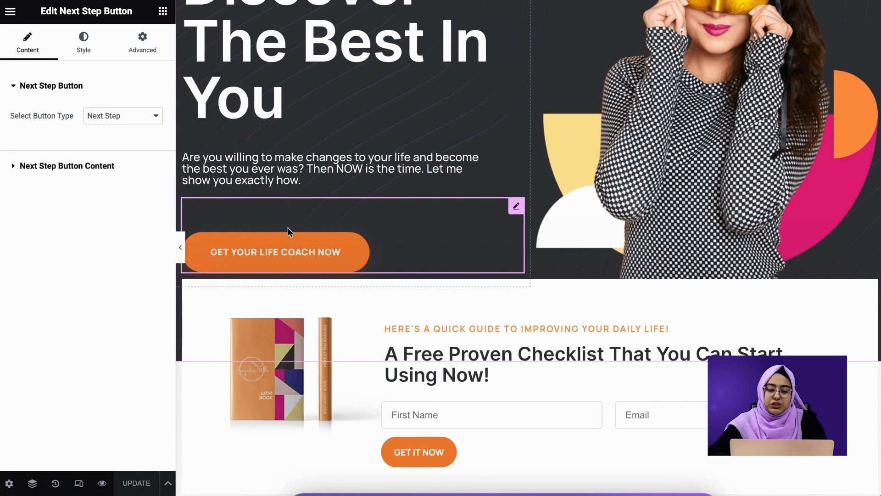
{"action": "scroll", "coordinate": [287, 227], "scroll_direction": "down", "scroll_amount": 1}
{"action": "scroll", "coordinate": [290, 233], "scroll_direction": "down", "scroll_amount": 3}
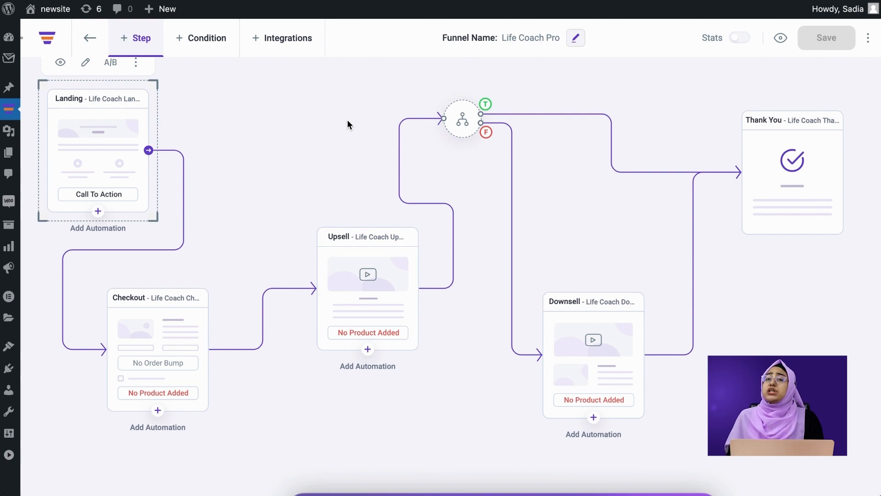
- Search for "buil" in the Checkout step's products and add "Building and Achieving Your Vision" to the funnel
{"action": "left_click", "coordinate": [117, 261]}
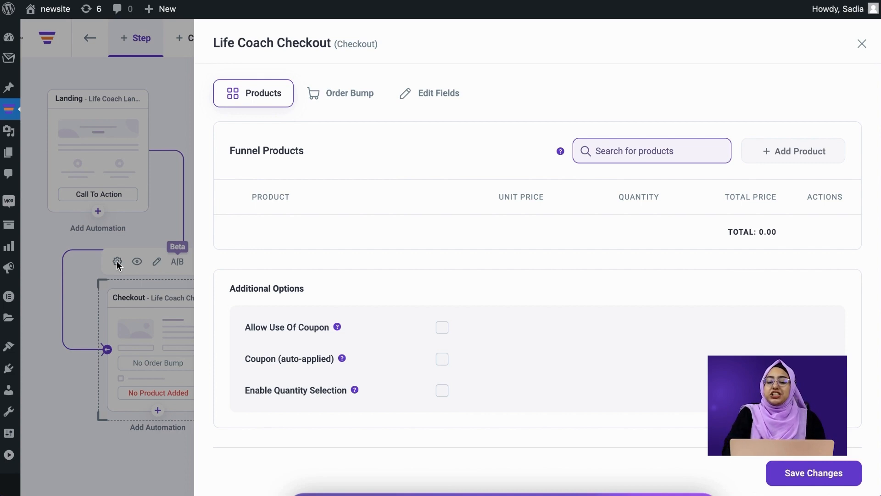
{"action": "left_click", "coordinate": [663, 149]}
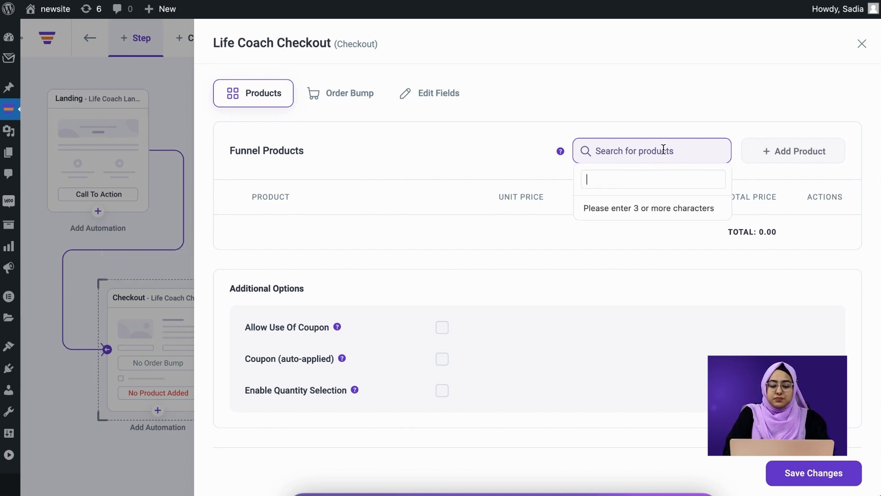
{"action": "type", "text": "buil"}
{"action": "left_click", "coordinate": [635, 208]}
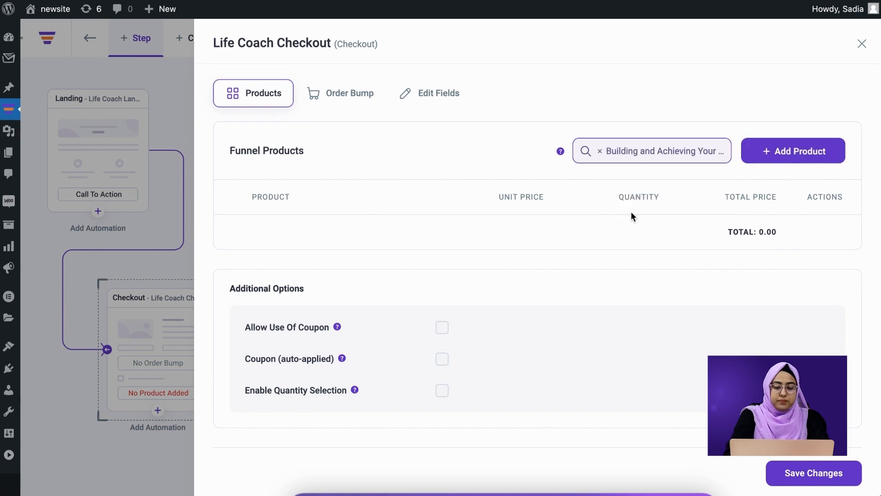
{"action": "left_click", "coordinate": [796, 155]}
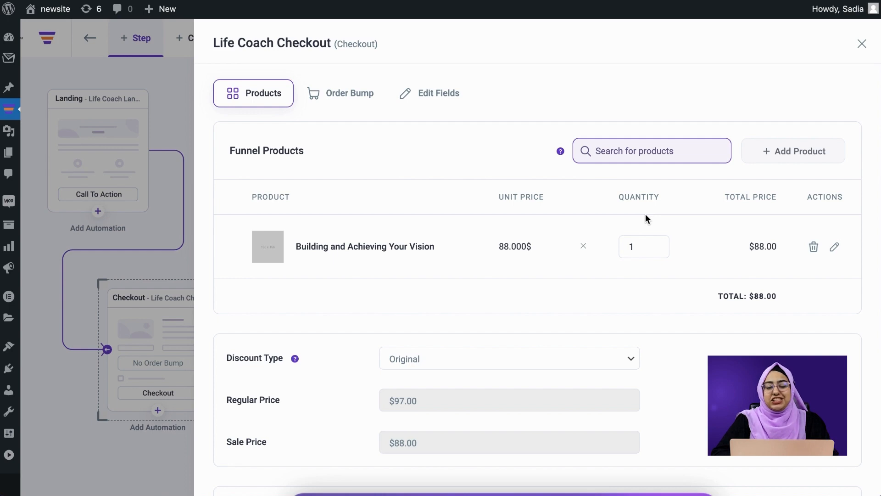
{"action": "left_click", "coordinate": [861, 44]}
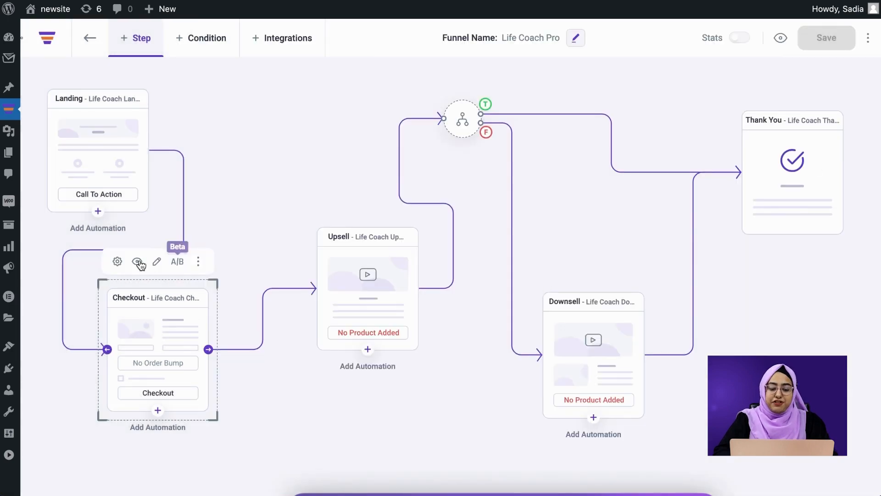
- Preview the Checkout step's page and examine its billing details form and guarantee section
{"action": "left_click", "coordinate": [139, 262]}
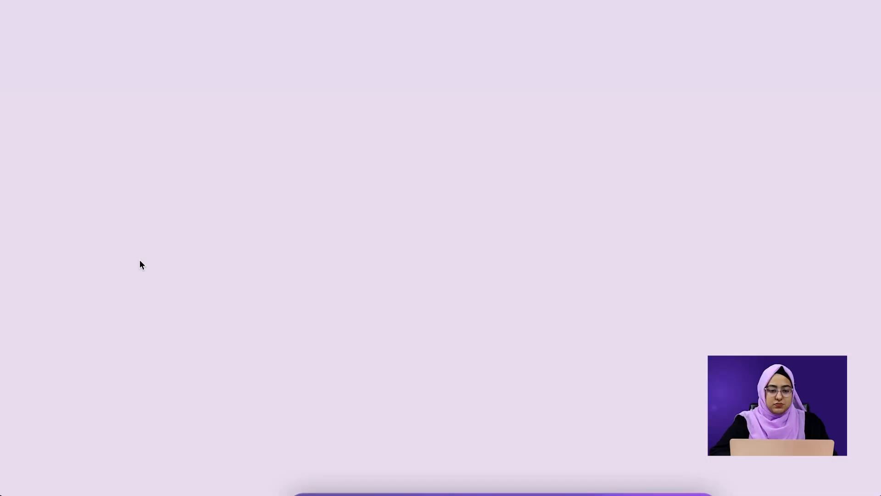
{"action": "scroll", "coordinate": [140, 260], "scroll_direction": "down", "scroll_amount": 20}
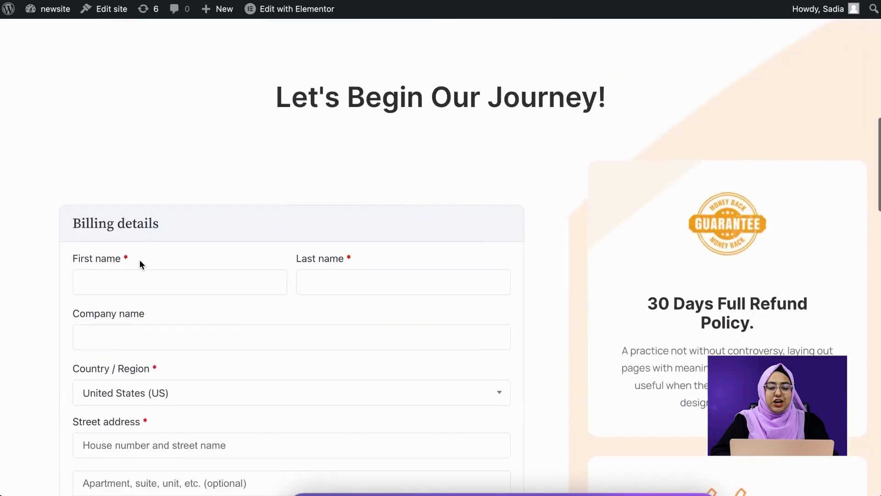
{"action": "scroll", "coordinate": [139, 260], "scroll_direction": "down", "scroll_amount": 8}
{"action": "scroll", "coordinate": [140, 260], "scroll_direction": "up", "scroll_amount": 20}
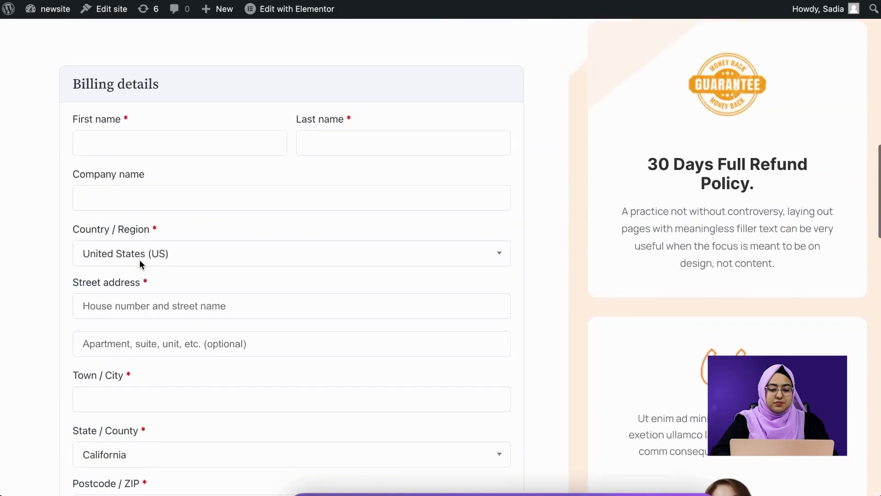
{"action": "scroll", "coordinate": [139, 259], "scroll_direction": "down", "scroll_amount": 2}
{"action": "scroll", "coordinate": [278, 262], "scroll_direction": "down", "scroll_amount": 1}
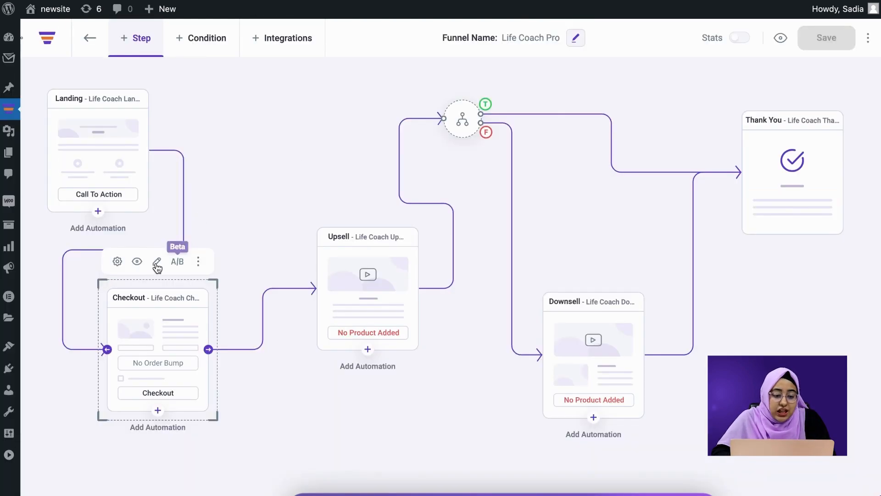
- Open the Checkout step's field editing settings and make the billing Town / City field optional
{"action": "left_click", "coordinate": [117, 261]}
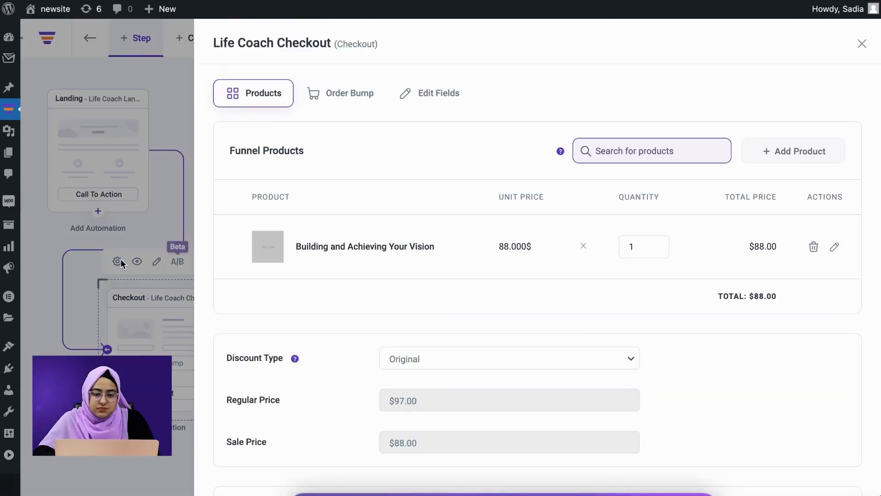
{"action": "left_click", "coordinate": [414, 97]}
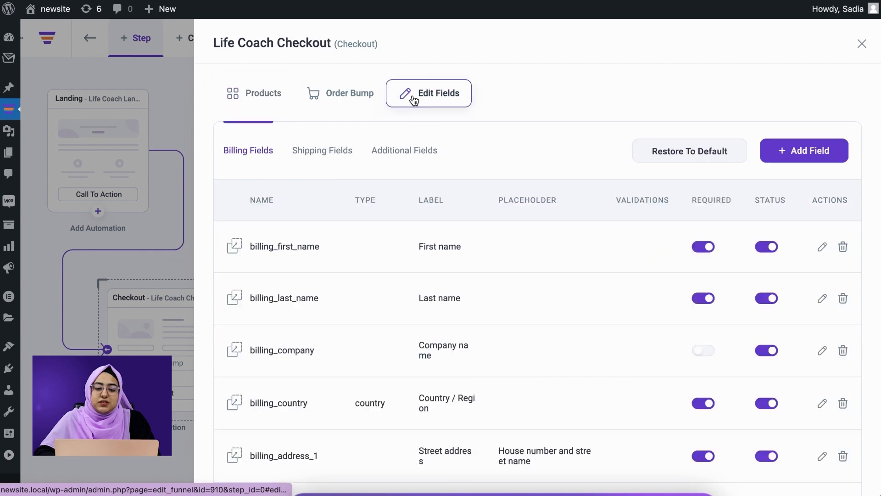
{"action": "scroll", "coordinate": [446, 255], "scroll_direction": "down", "scroll_amount": 10}
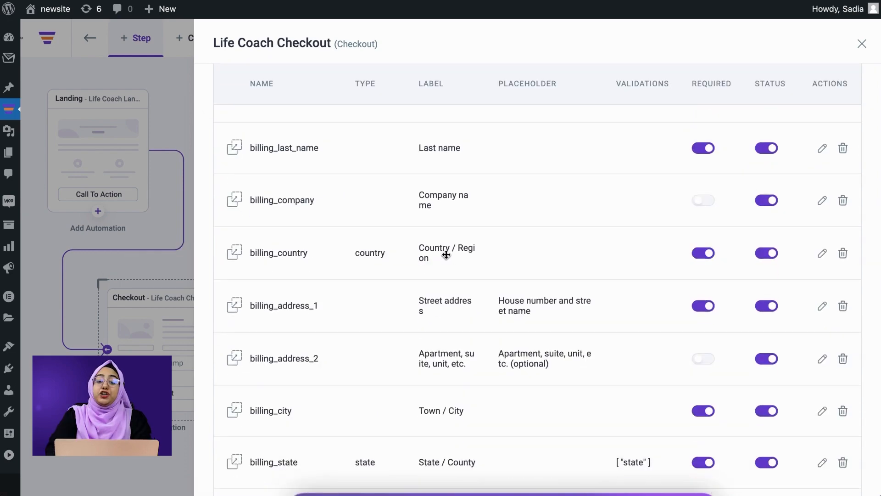
{"action": "scroll", "coordinate": [446, 254], "scroll_direction": "up", "scroll_amount": 5}
{"action": "scroll", "coordinate": [446, 253], "scroll_direction": "up", "scroll_amount": 6}
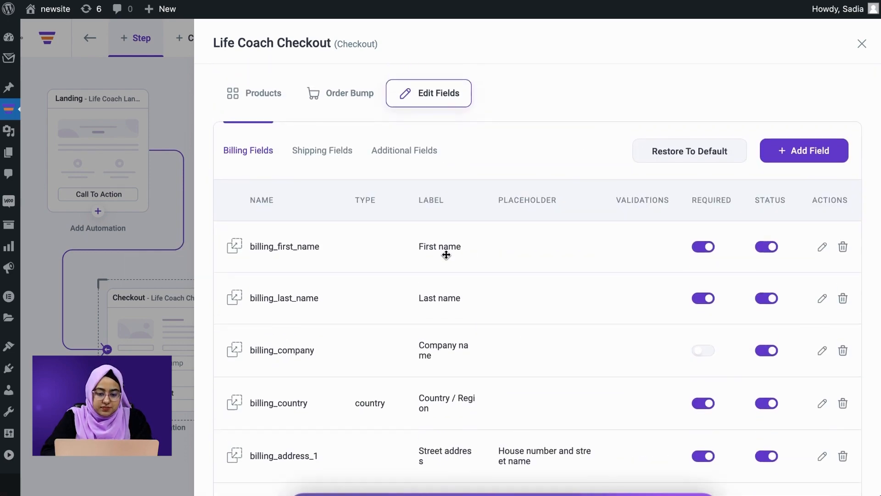
{"action": "left_click", "coordinate": [704, 216]}
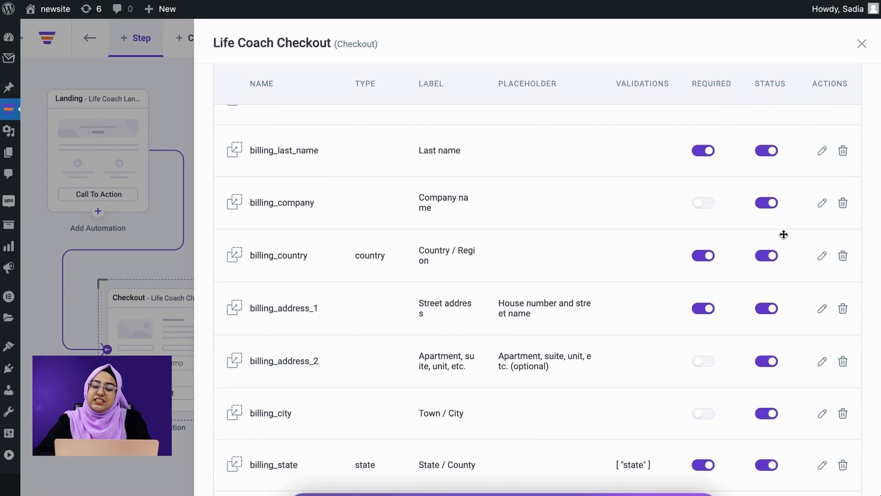
- Delete the country, both address line, city, state and postcode fields from the Checkout step's billing fields
{"action": "left_click", "coordinate": [843, 257]}
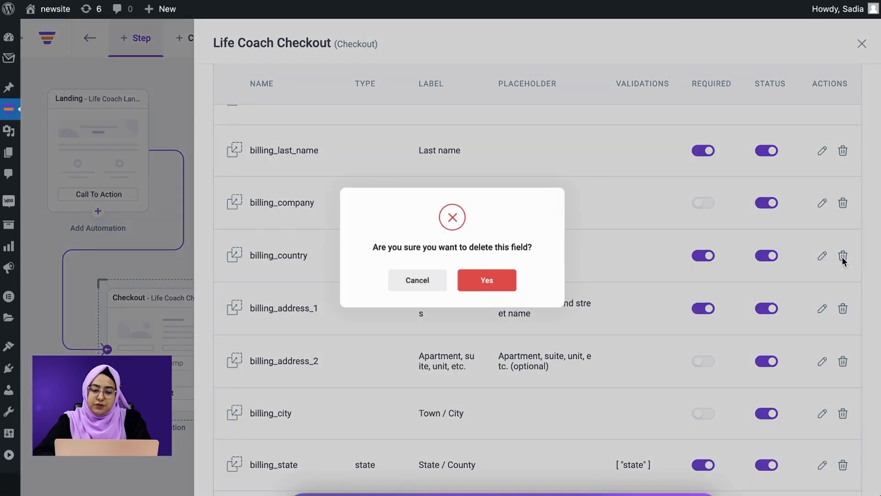
{"action": "left_click", "coordinate": [509, 287]}
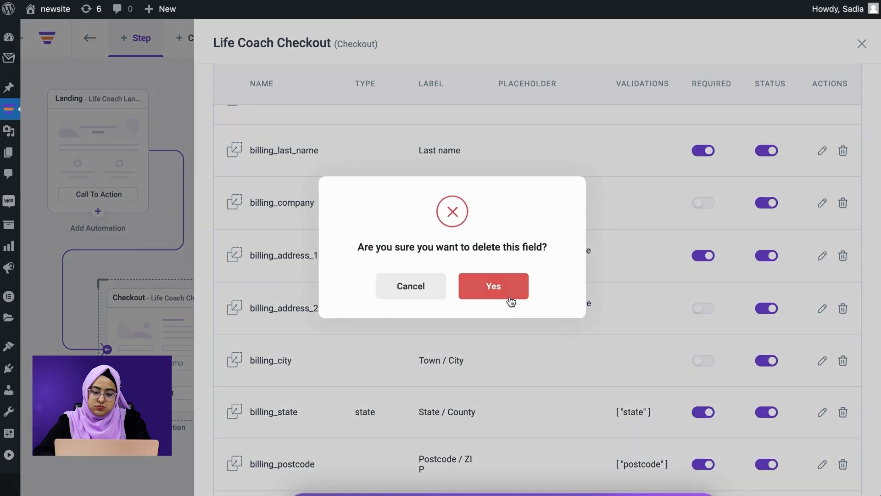
{"action": "left_click", "coordinate": [511, 296]}
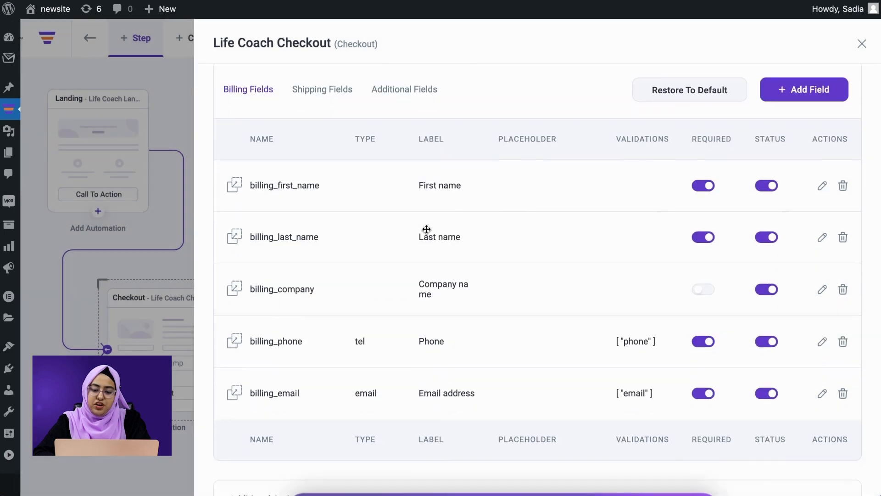
{"action": "scroll", "coordinate": [427, 229], "scroll_direction": "up", "scroll_amount": 1}
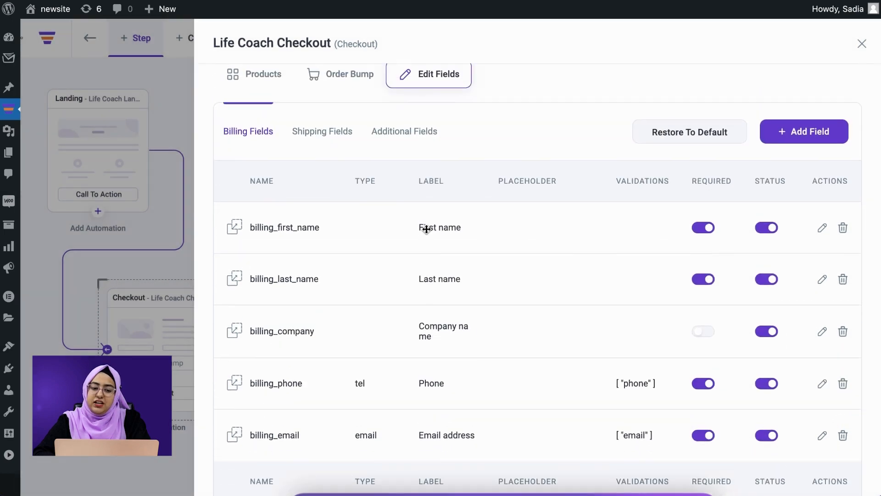
- Review the Checkout step's shipping fields, additional fields and additional options, and close its settings
{"action": "left_click", "coordinate": [330, 134]}
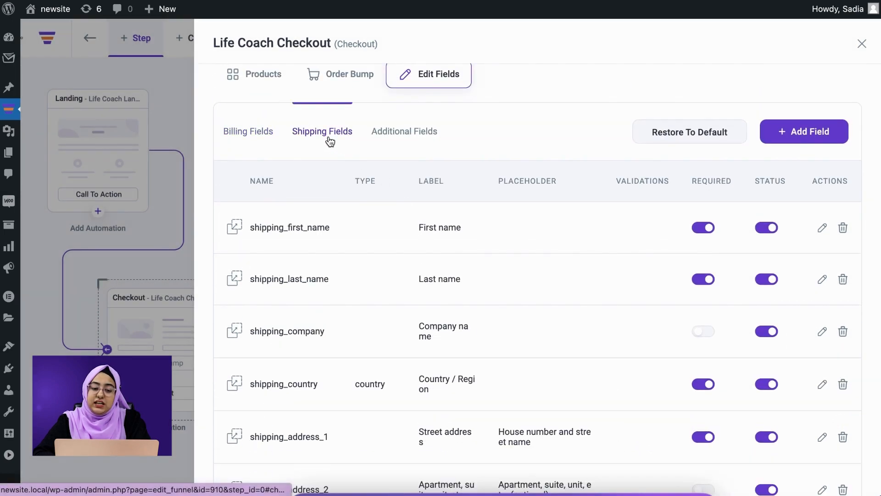
{"action": "left_click", "coordinate": [425, 145]}
{"action": "scroll", "coordinate": [459, 461], "scroll_direction": "down", "scroll_amount": 2}
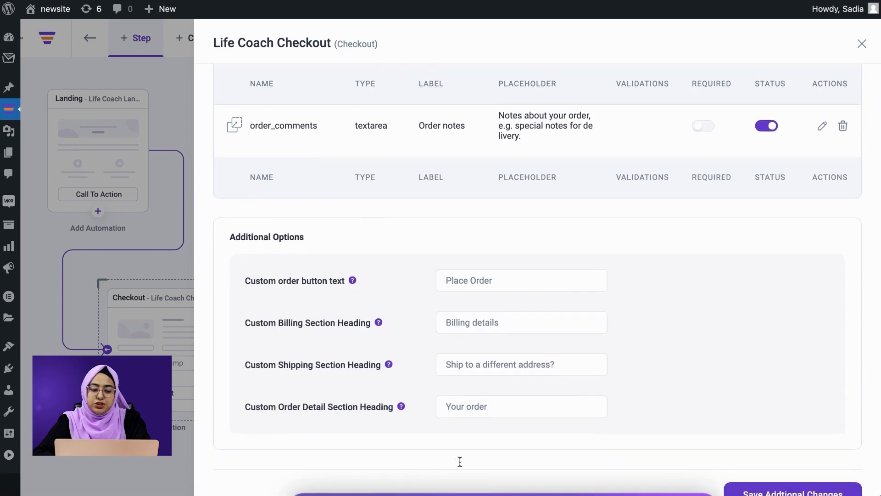
{"action": "scroll", "coordinate": [460, 463], "scroll_direction": "up", "scroll_amount": 3}
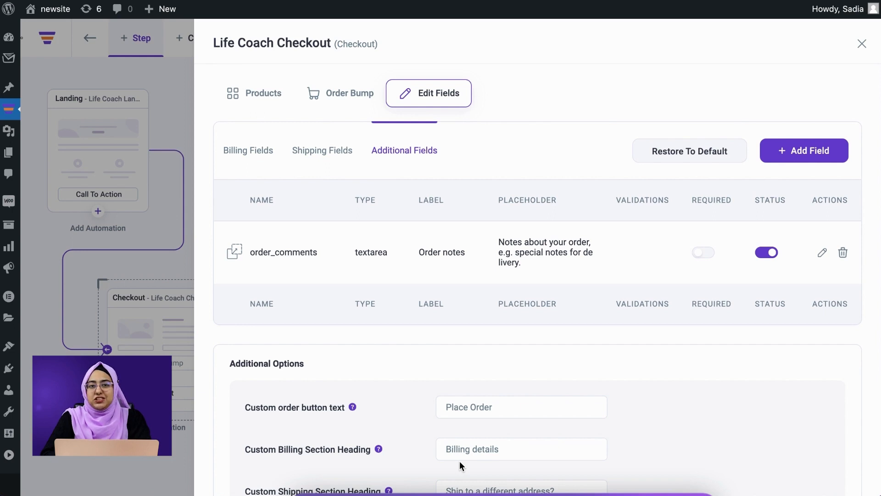
{"action": "left_click", "coordinate": [862, 45]}
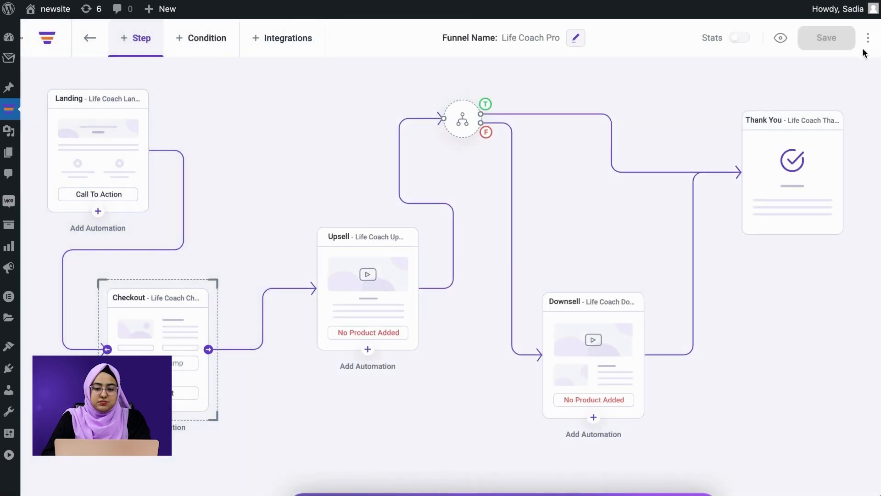
- Open the Checkout page in Elementor and inspect the editing options of its introductory text, highlighted text and image
{"action": "mouse_move", "coordinate": [189, 293]}
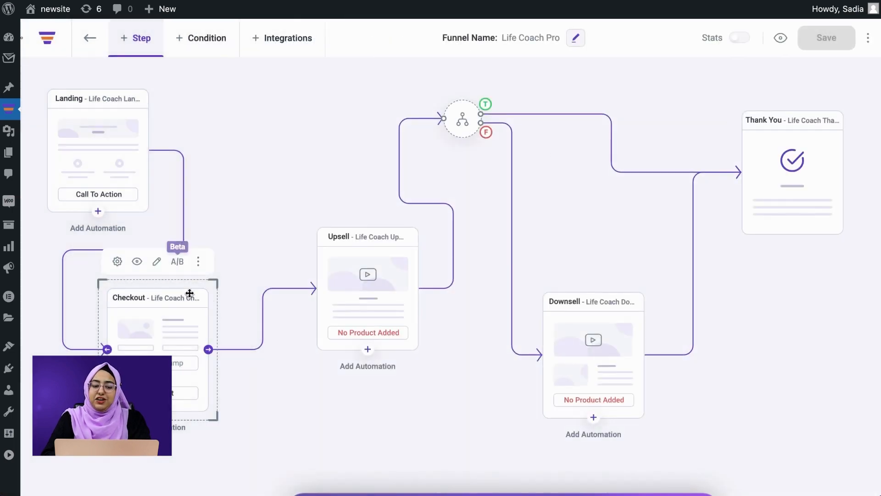
{"action": "left_click", "coordinate": [157, 261]}
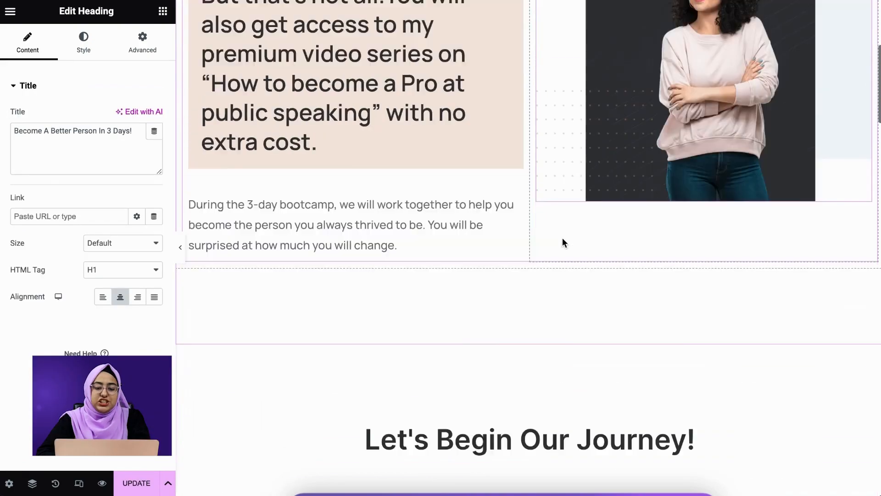
{"action": "scroll", "coordinate": [562, 239], "scroll_direction": "down", "scroll_amount": 20}
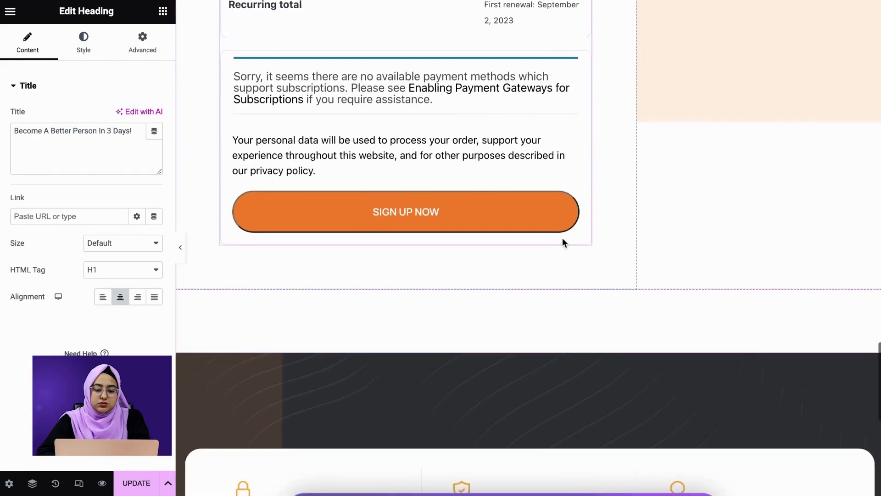
{"action": "scroll", "coordinate": [562, 238], "scroll_direction": "up", "scroll_amount": 20}
{"action": "double_click", "coordinate": [453, 168]}
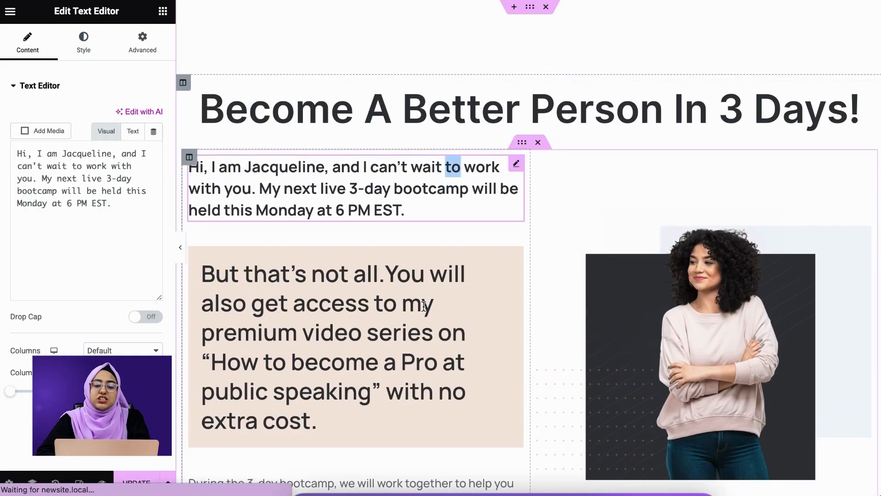
{"action": "left_click", "coordinate": [424, 305]}
{"action": "left_click", "coordinate": [697, 306]}
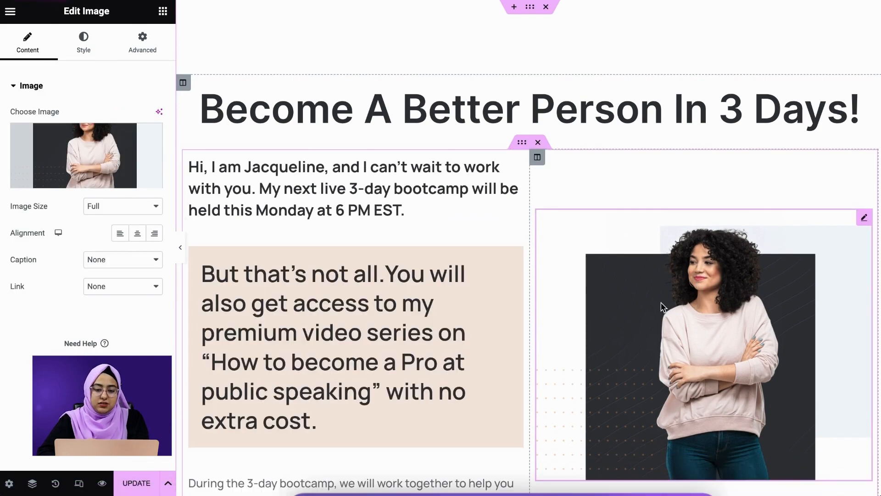
{"action": "scroll", "coordinate": [661, 302], "scroll_direction": "down", "scroll_amount": 15}
{"action": "left_click", "coordinate": [381, 346]}
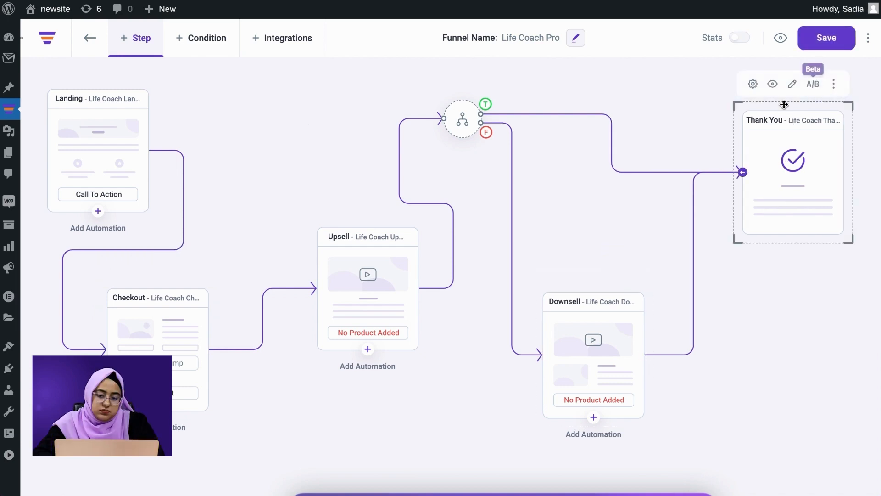
- Preview the Upsell, Downsell and Thank You pages and examine their layouts
{"action": "left_click", "coordinate": [775, 91]}
{"action": "scroll", "coordinate": [484, 248], "scroll_direction": "down", "scroll_amount": 8}
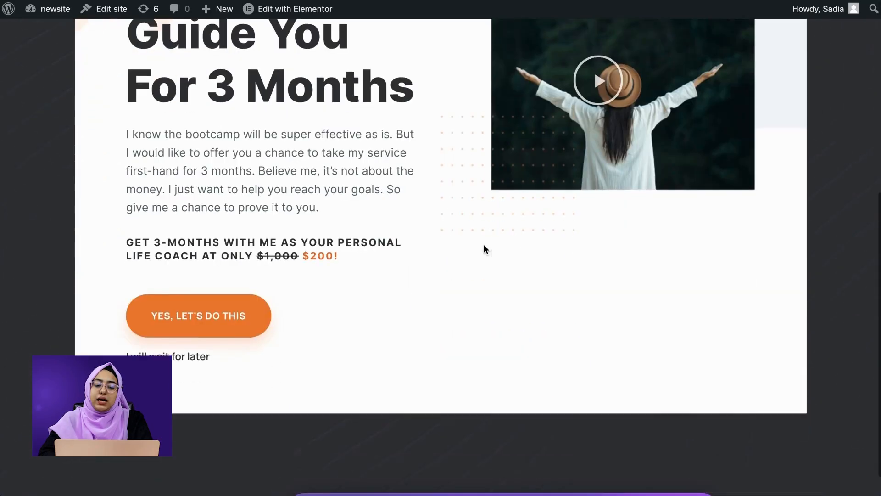
{"action": "scroll", "coordinate": [485, 248], "scroll_direction": "up", "scroll_amount": 8}
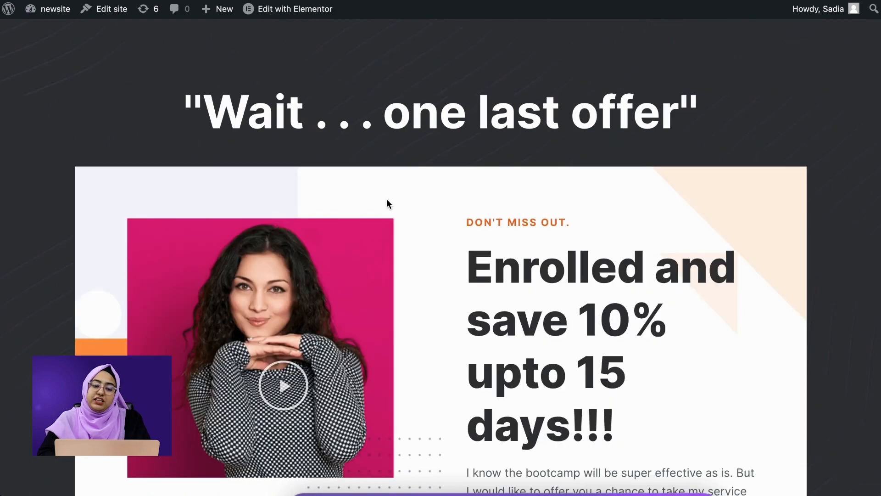
{"action": "scroll", "coordinate": [386, 199], "scroll_direction": "down", "scroll_amount": 3}
{"action": "scroll", "coordinate": [387, 199], "scroll_direction": "up", "scroll_amount": 3}
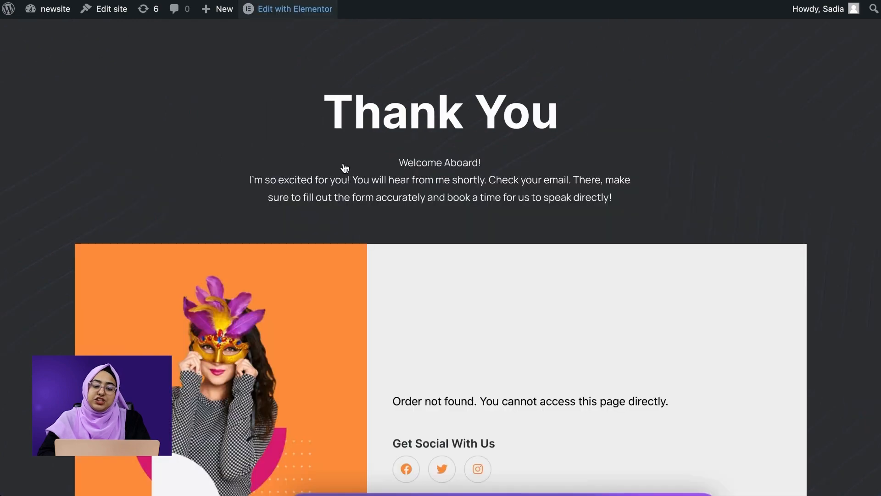
{"action": "scroll", "coordinate": [346, 169], "scroll_direction": "down", "scroll_amount": 5}
{"action": "scroll", "coordinate": [347, 175], "scroll_direction": "up", "scroll_amount": 5}
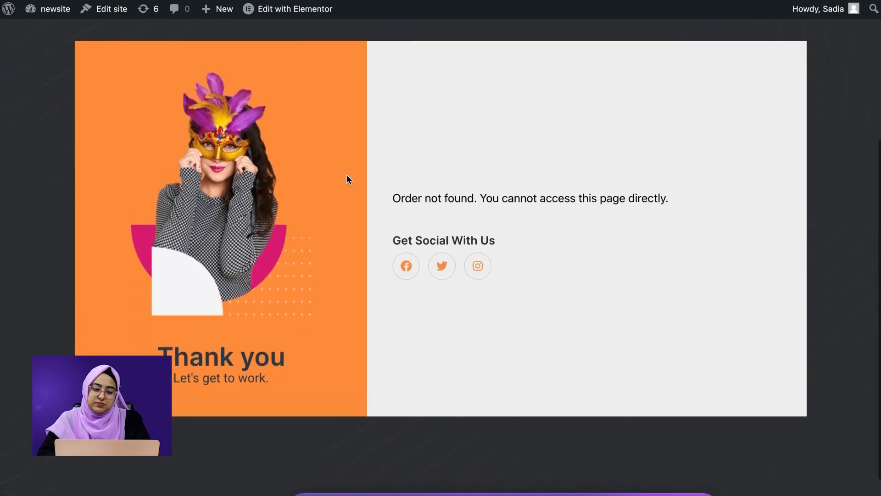